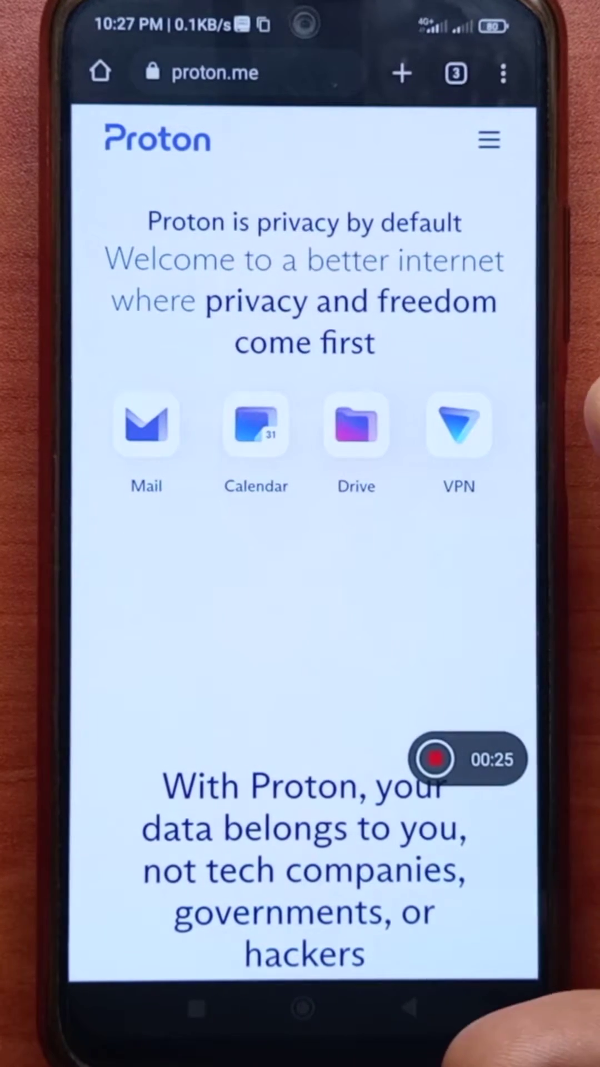
Step: Open the proton.me navigation menu and choose Sign in to reach the inbox
left_click(489, 140)
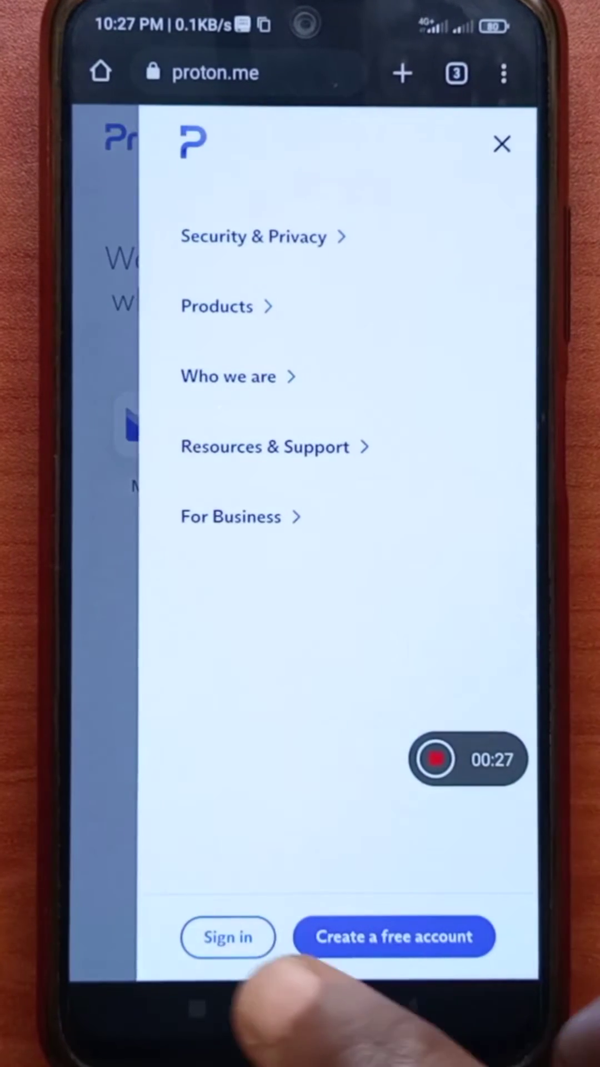
left_click(225, 936)
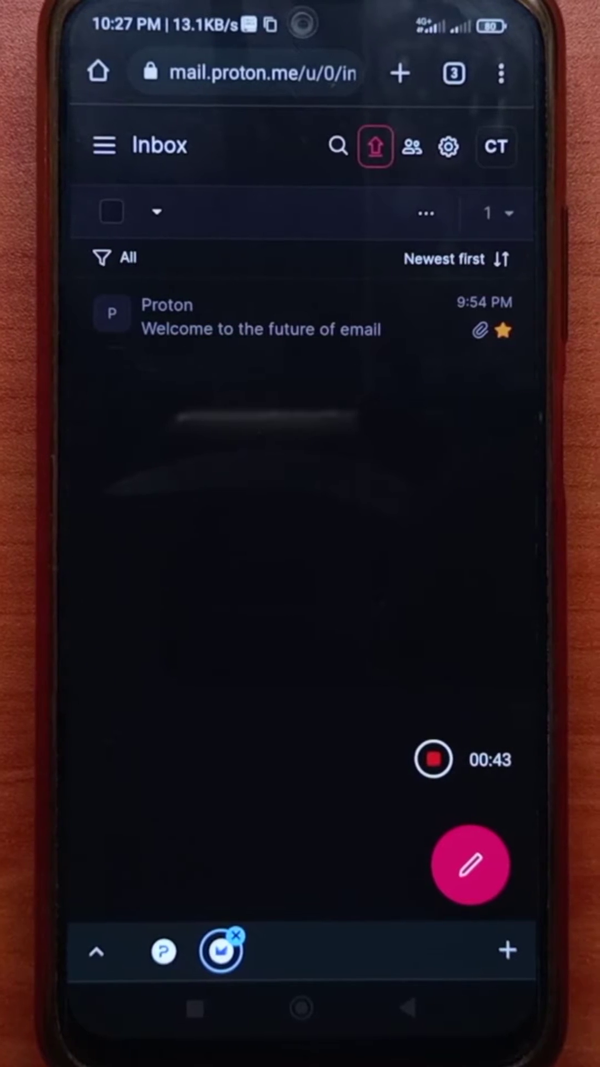
Step: Go from the gear's quick settings to the full settings' Account and password section
left_click(448, 147)
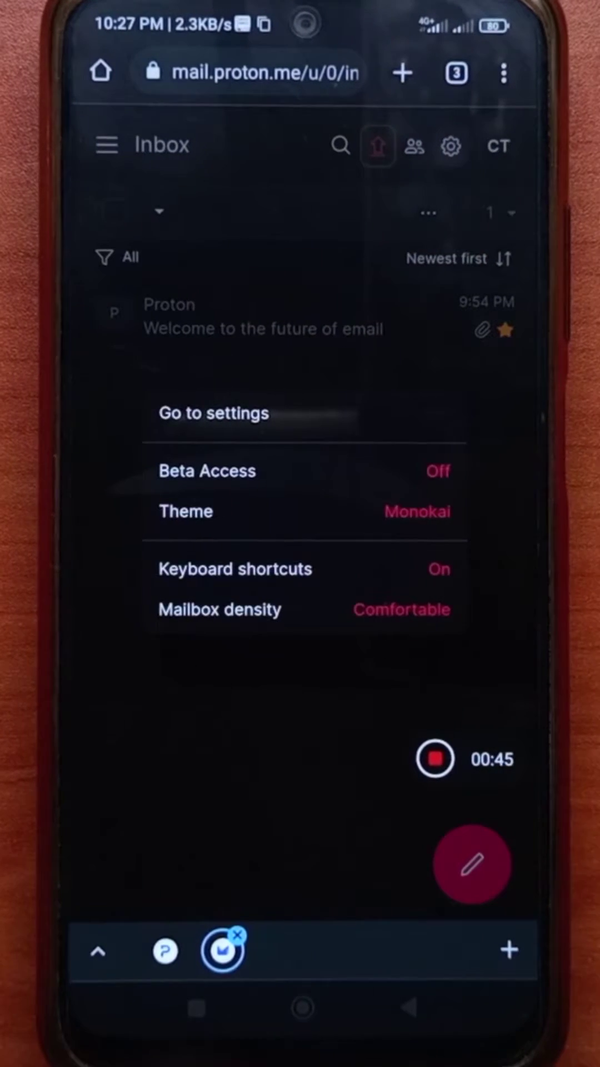
left_click(213, 413)
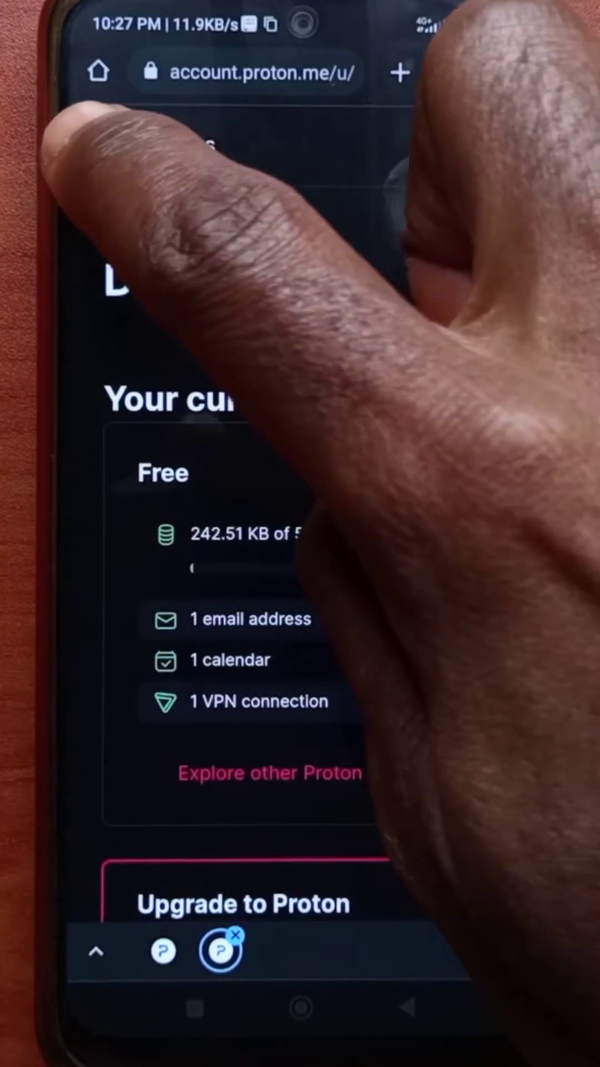
left_click(108, 145)
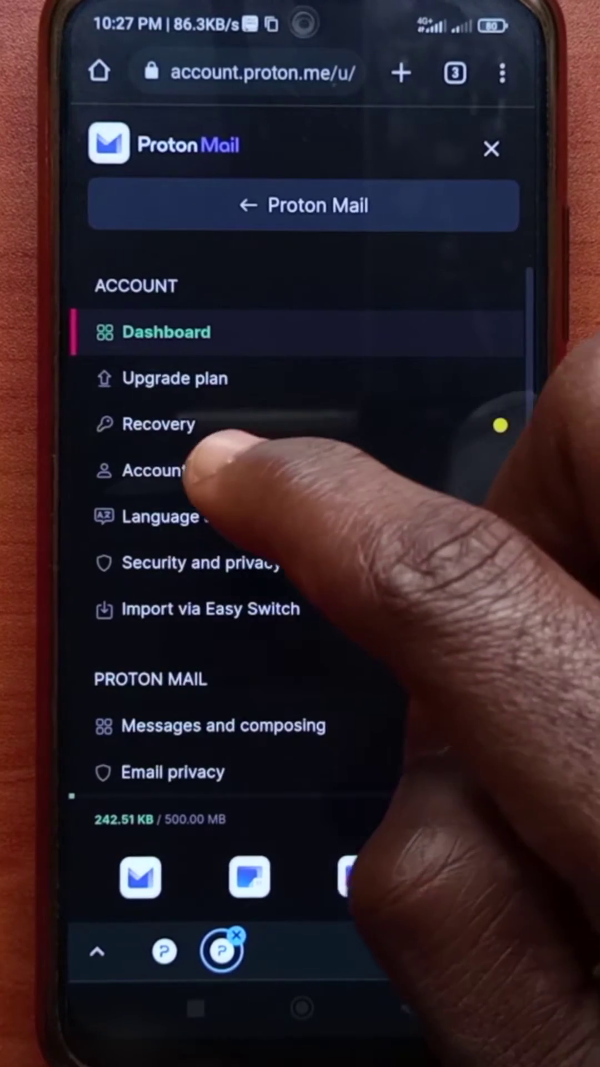
left_click(192, 470)
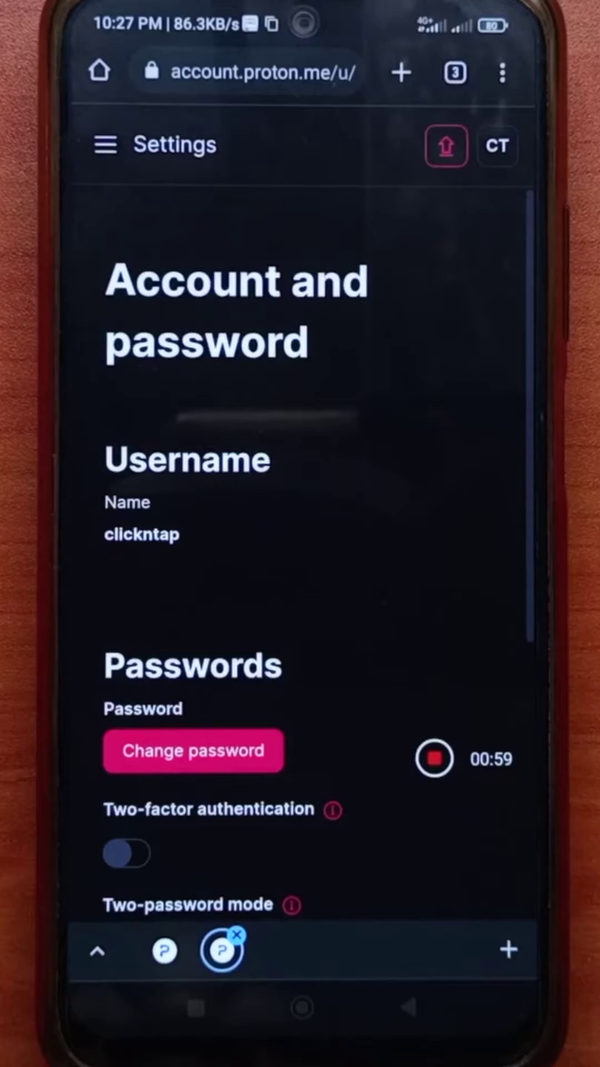
left_click_drag(418, 750, 417, 425)
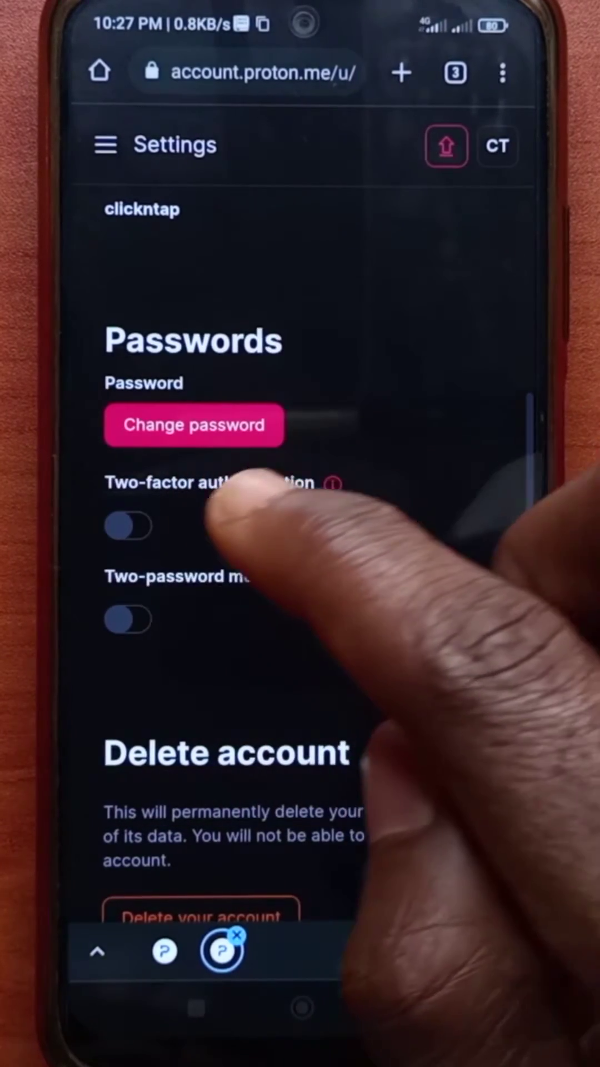
Step: Switch on the two-factor authentication toggle and advance past the setup introduction
left_click(128, 525)
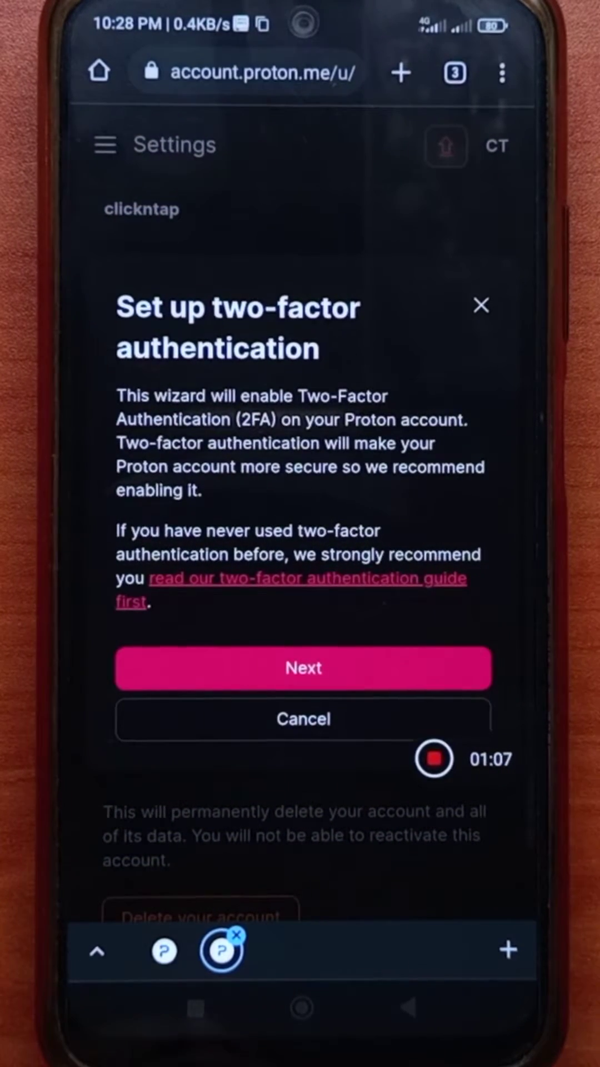
left_click(303, 668)
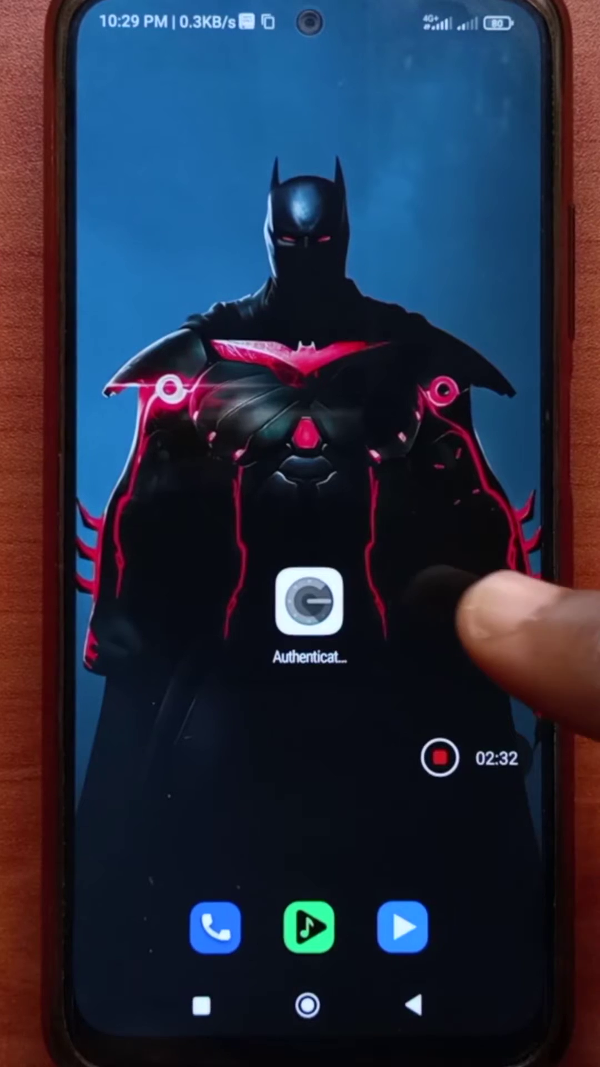
Step: Add a 'Protonmail (ClickNTap)' Google Authenticator entry from the pasted key and copy its code
left_click(309, 600)
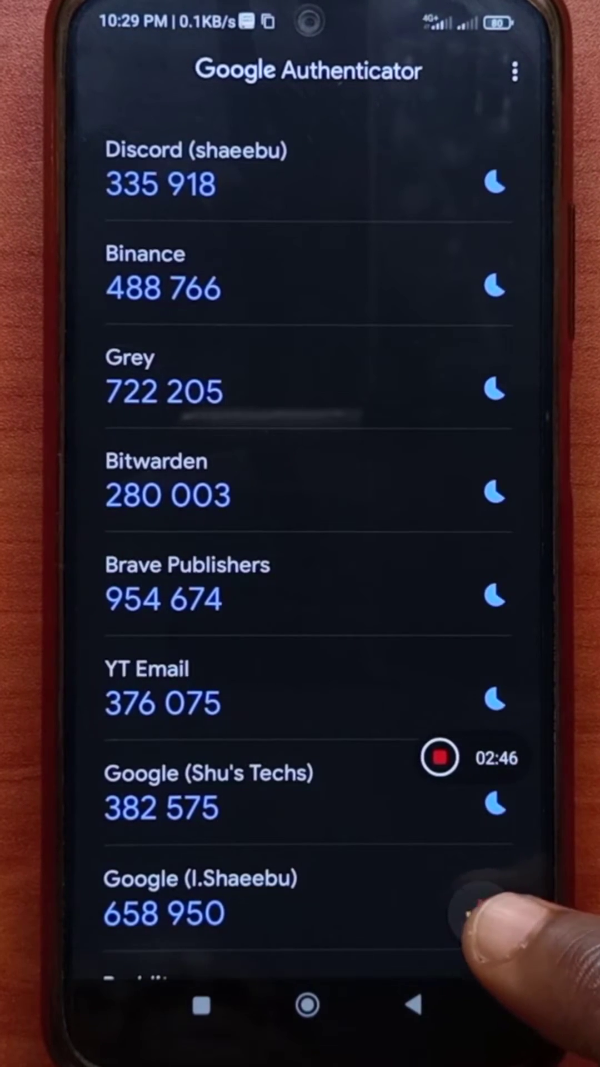
left_click(482, 915)
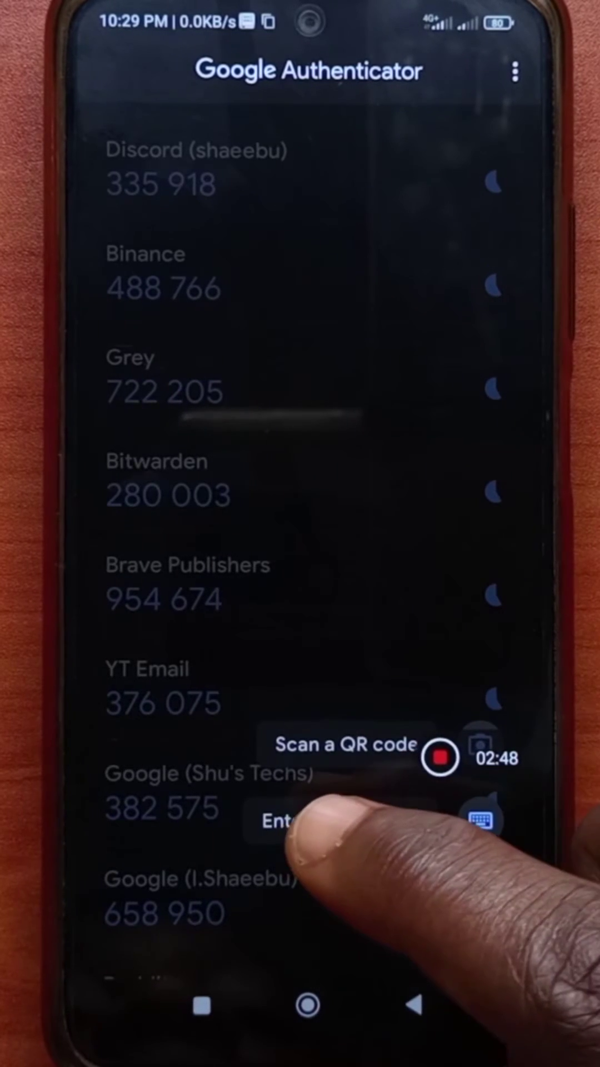
left_click(359, 821)
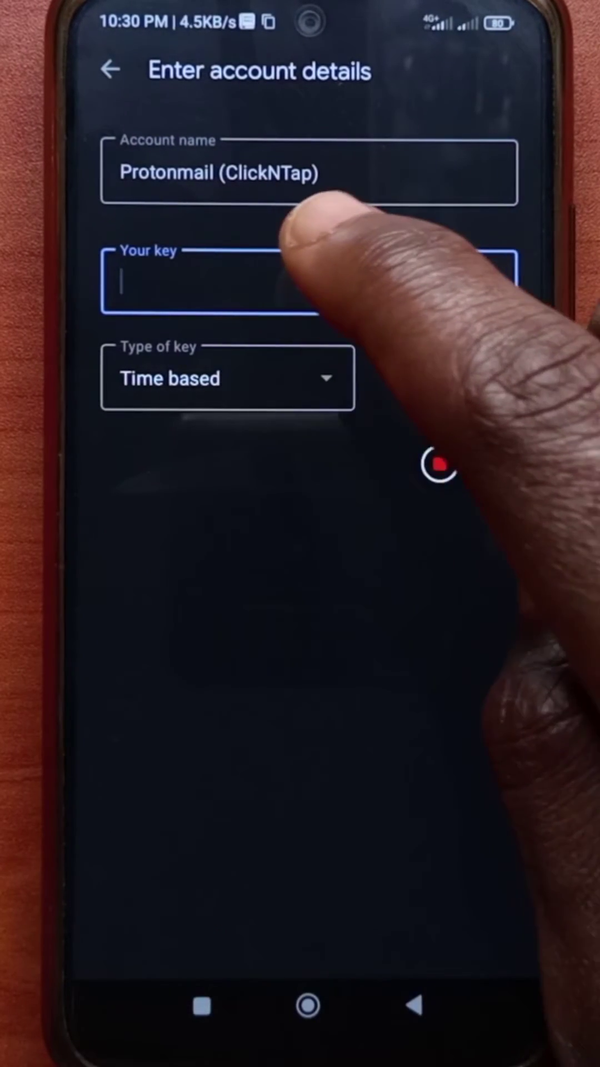
left_click(291, 280)
left_click(203, 391)
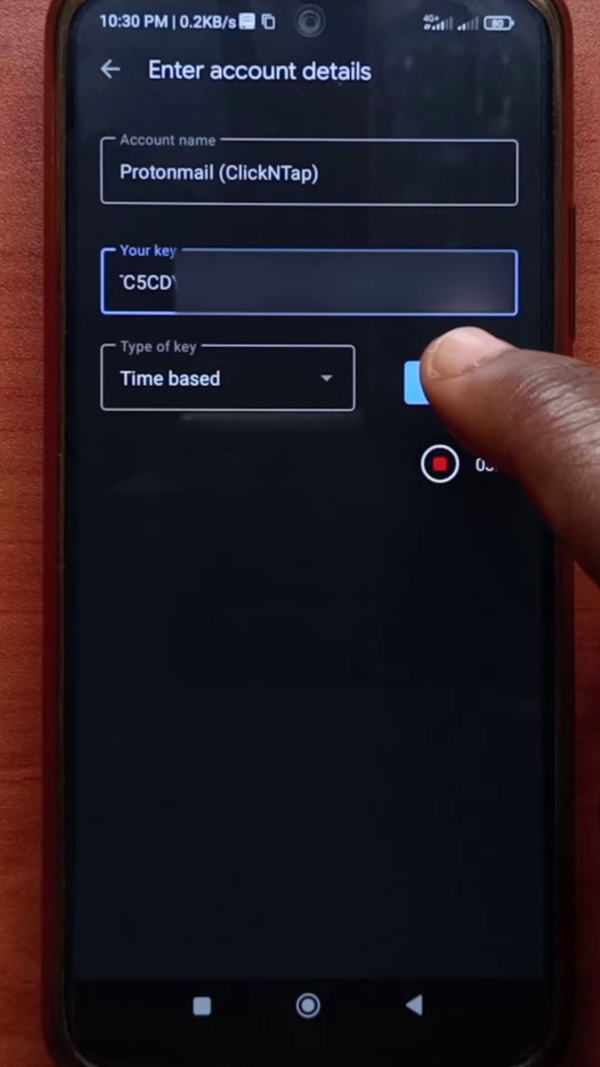
left_click(463, 383)
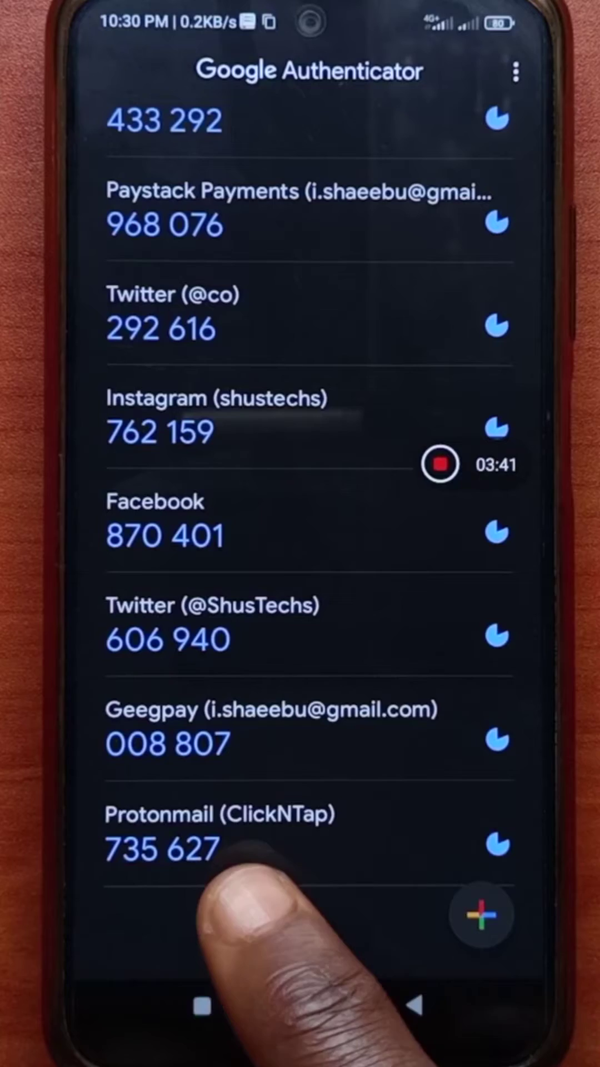
left_click(366, 842)
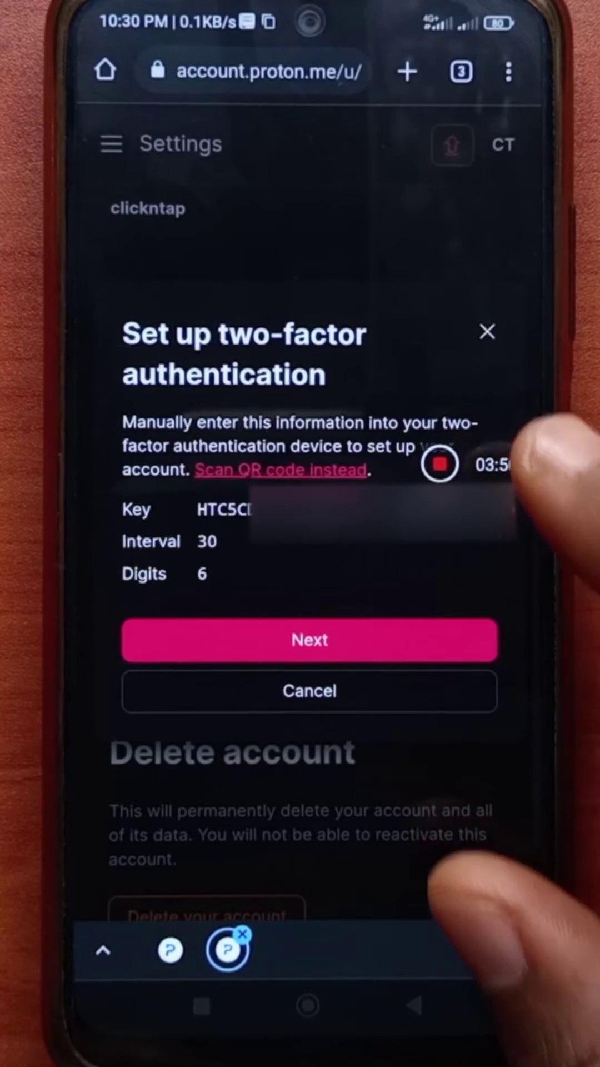
Step: Autofill the account password with Bitwarden, paste the authenticator code, and submit both
left_click(309, 639)
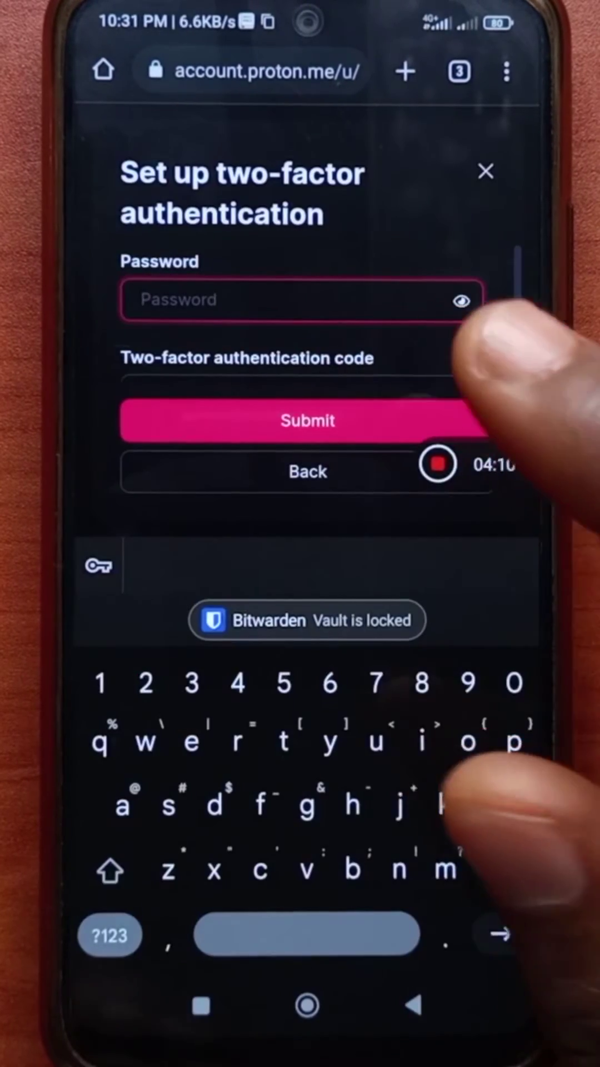
left_click(308, 620)
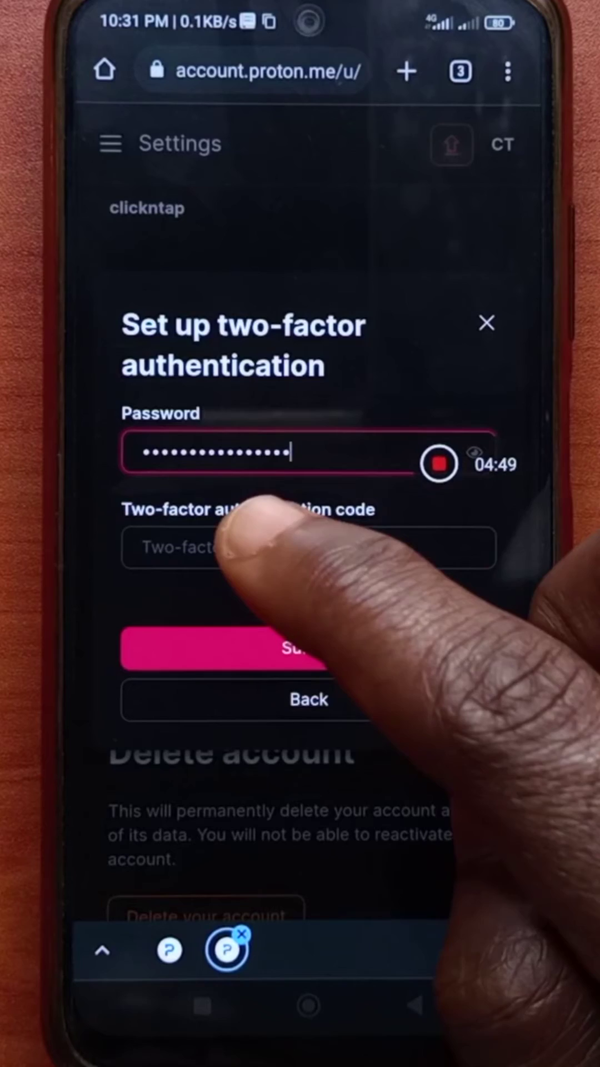
left_click(208, 546)
left_click(142, 500)
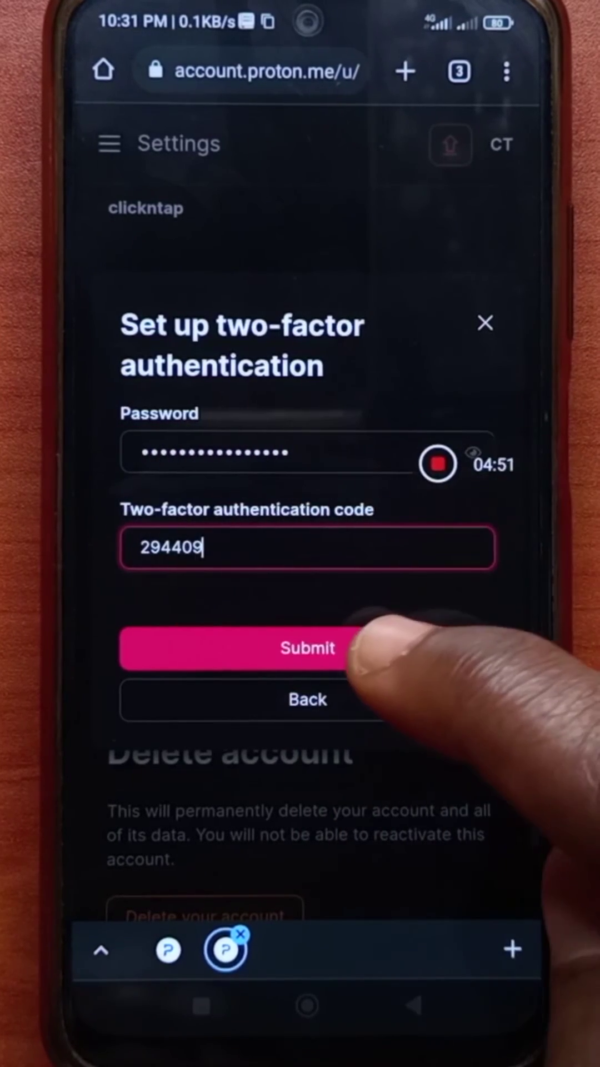
left_click(308, 647)
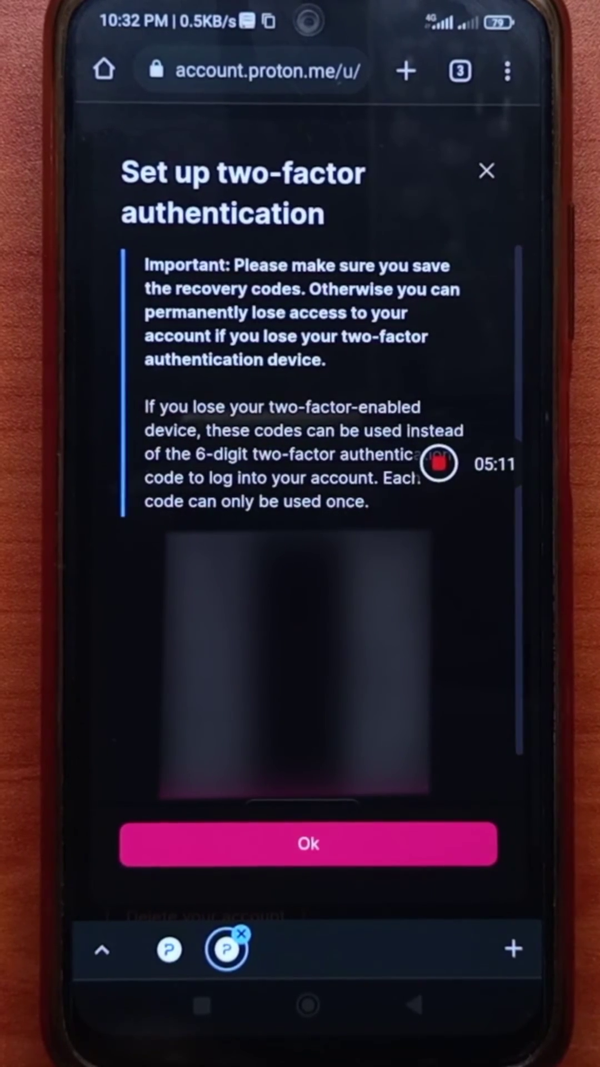
scroll(309, 667, "down", 2)
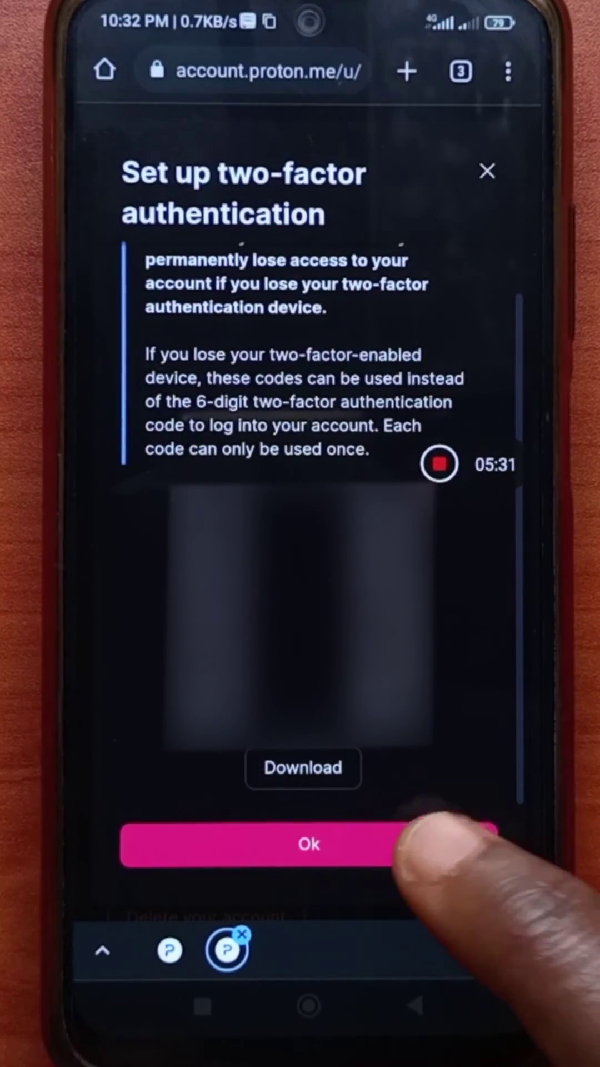
Step: Acknowledge the recovery codes with Ok to close the dialog
left_click(450, 843)
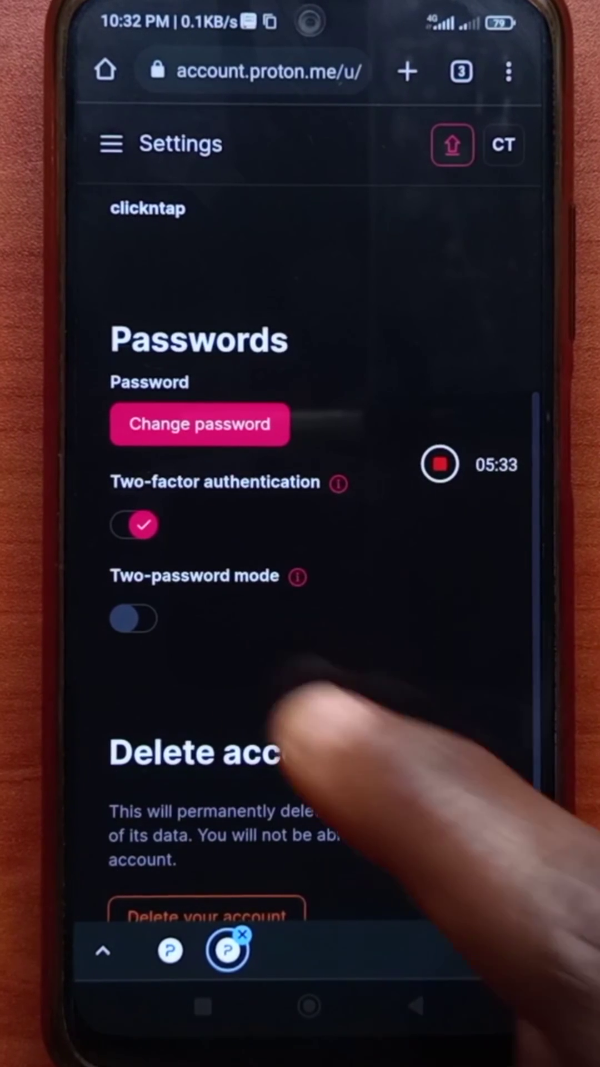